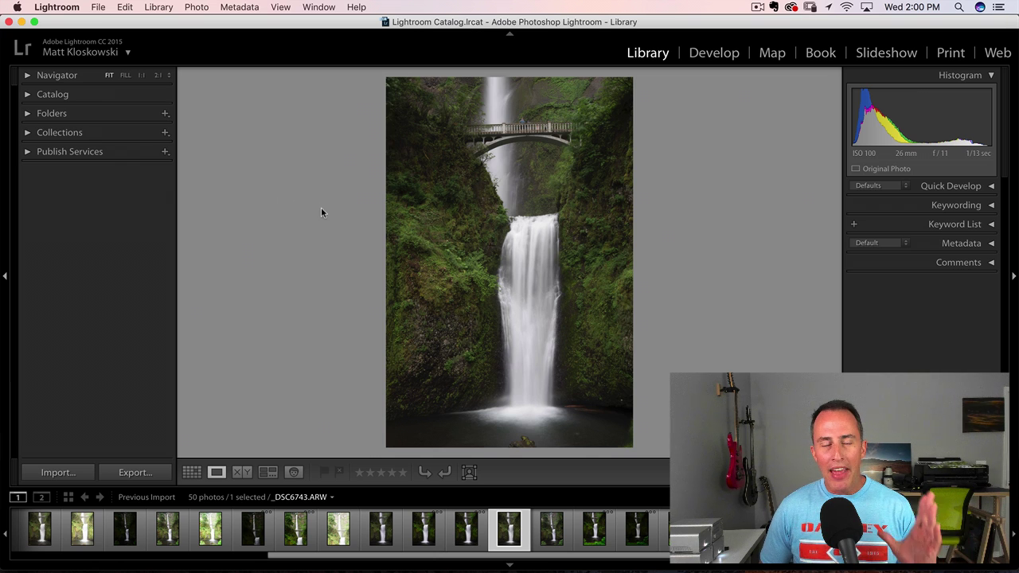
Browse the thumbnail grid and open waterfall photo _DSC6758.ARW full size in Loupe view.
key("g")
scroll(489, 292, "down", 2)
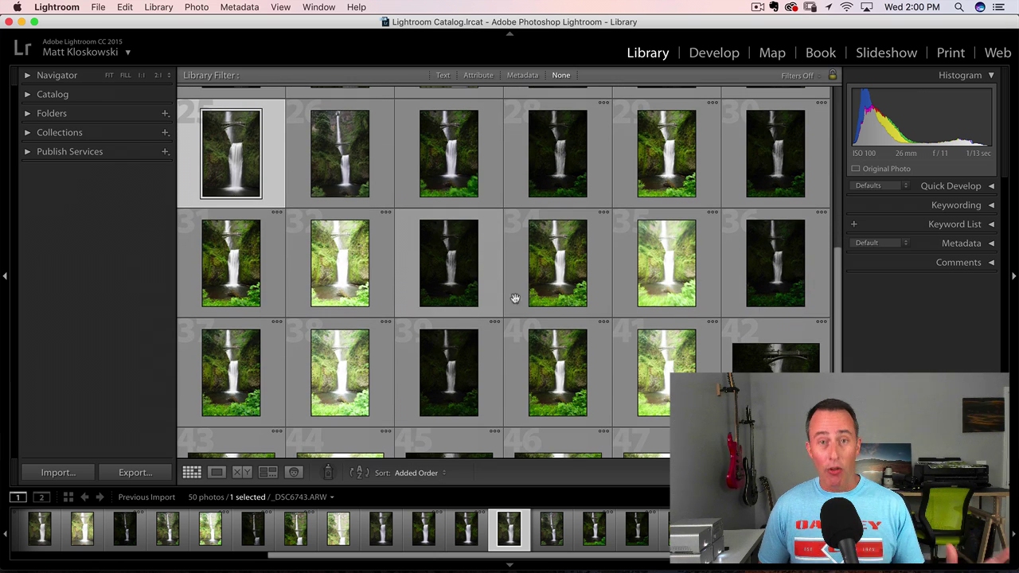
double_click(561, 274)
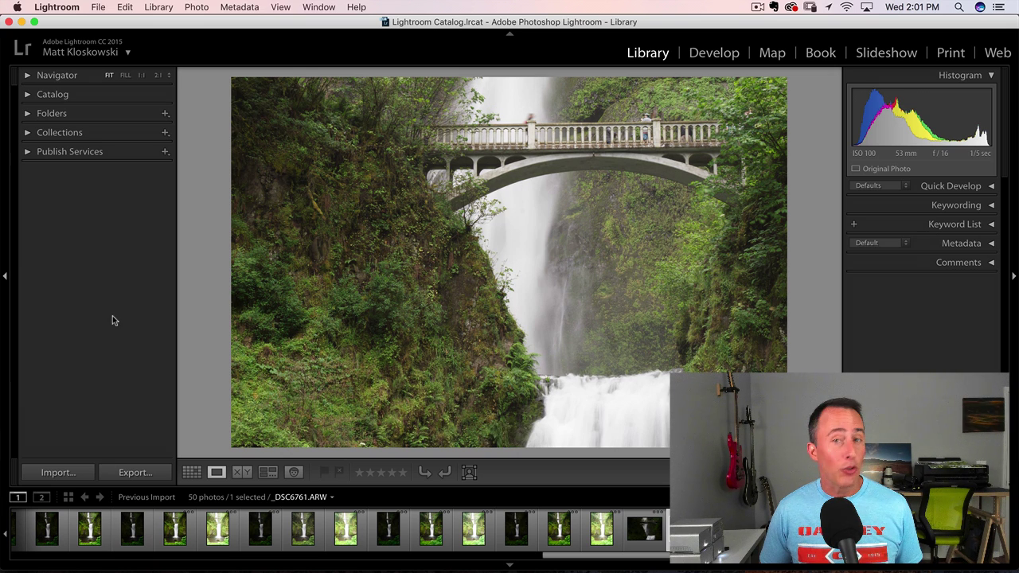
key("g")
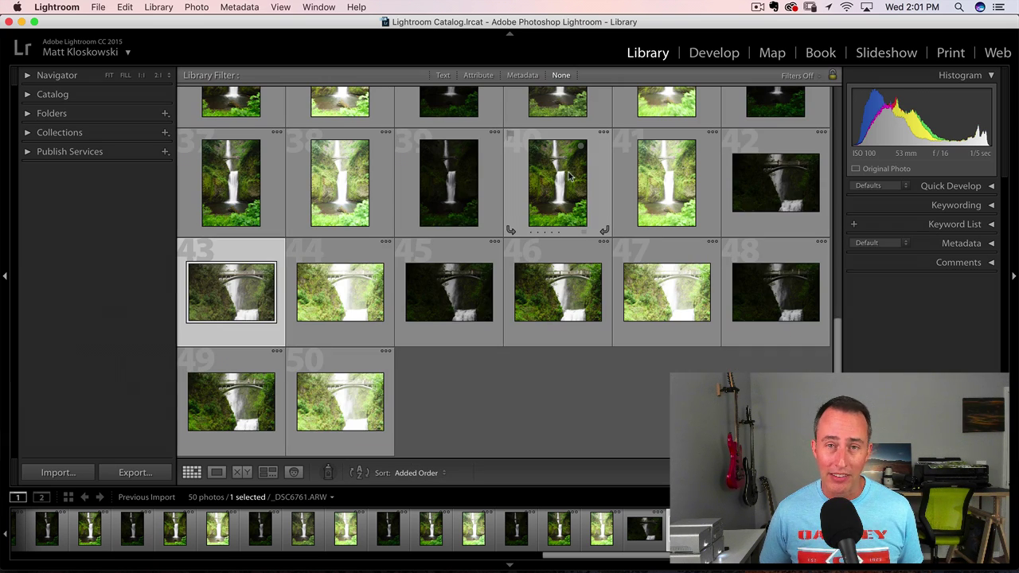
left_click(570, 177)
double_click(570, 176)
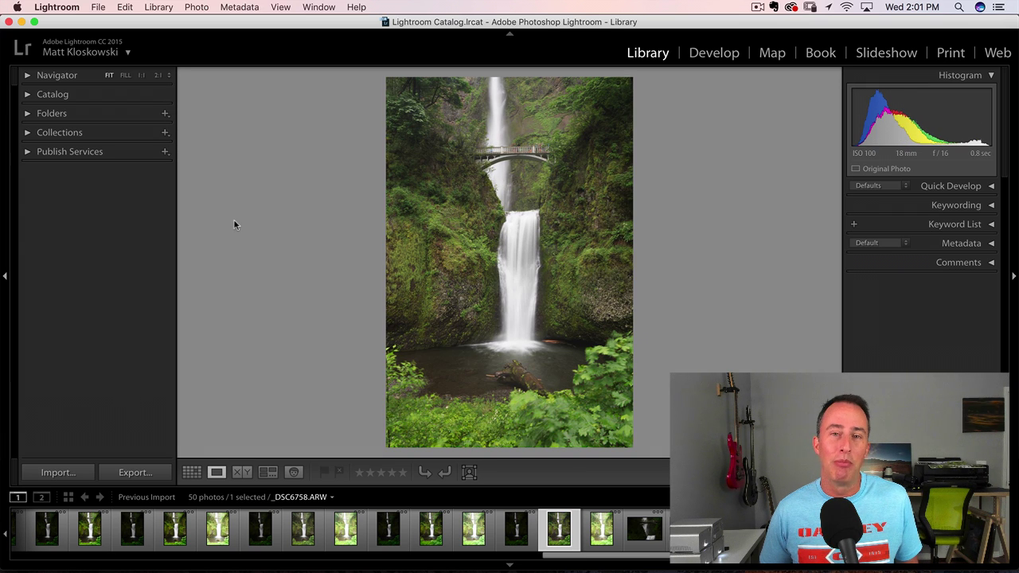
Dim the interface around the displayed photo with Lights Dim (L).
key("l")
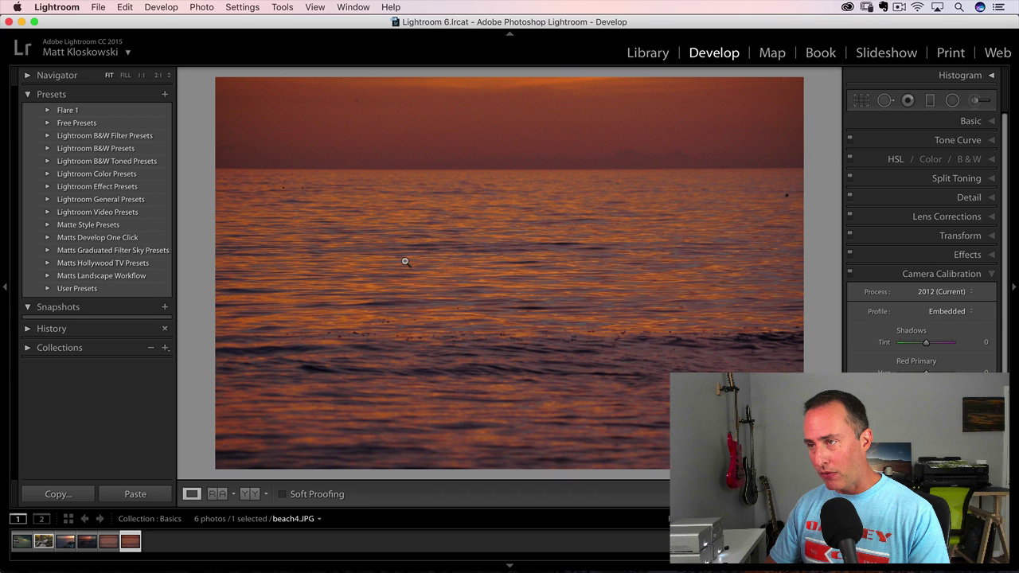
left_click(107, 543)
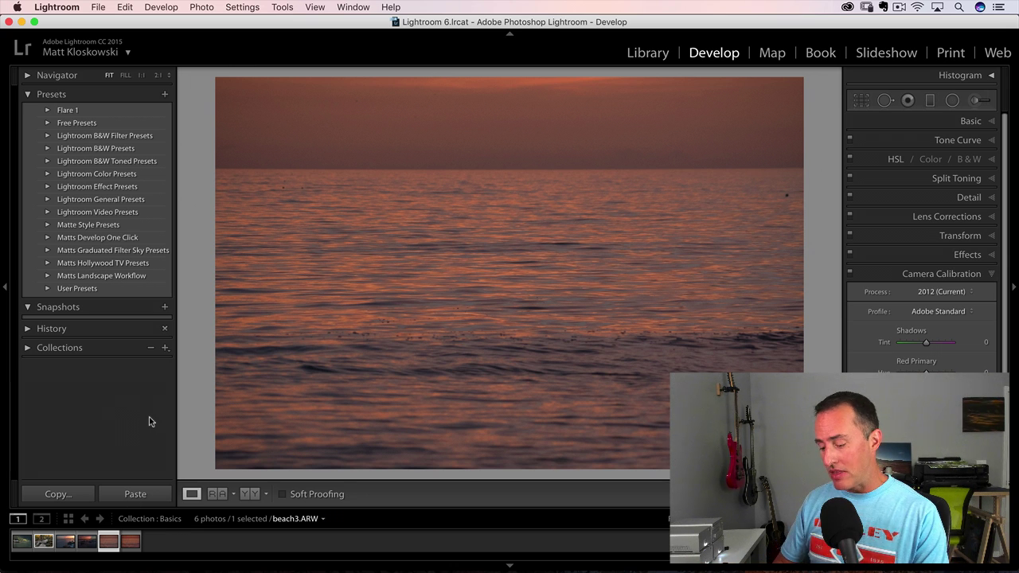
key("Right")
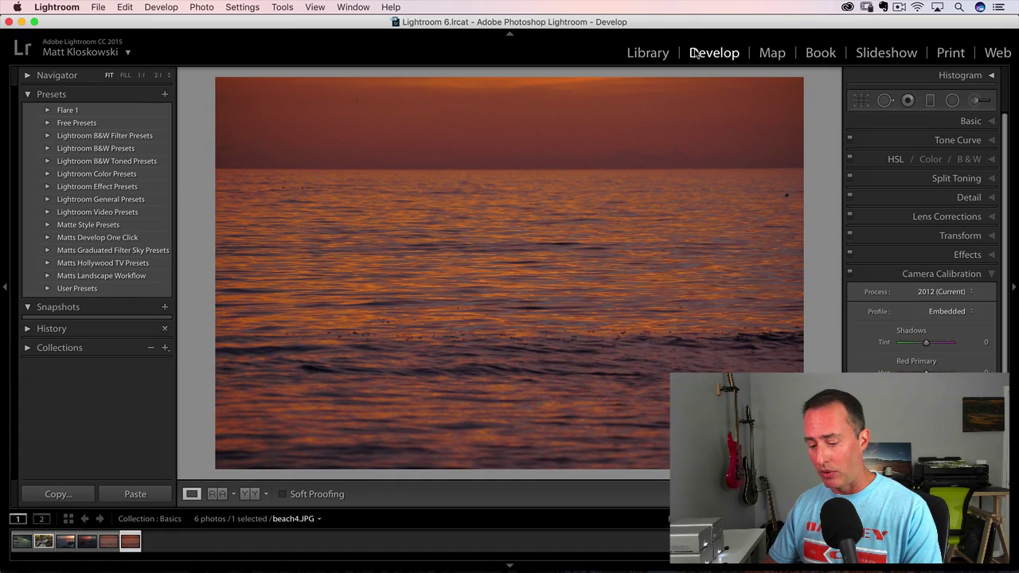
Hide and restore the toolbar, then switch to Reference View and dismiss its explanation.
key("t")
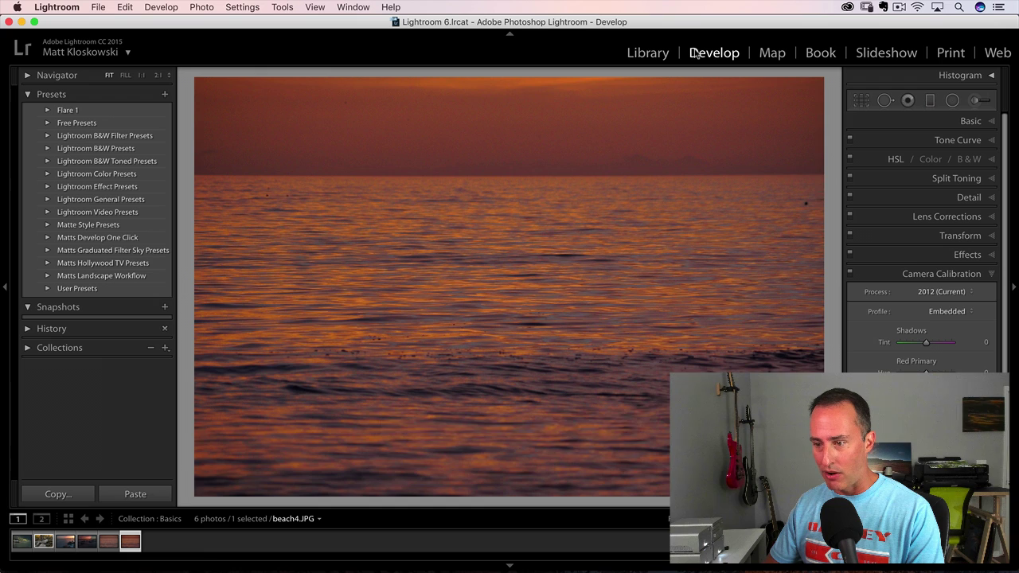
key("t")
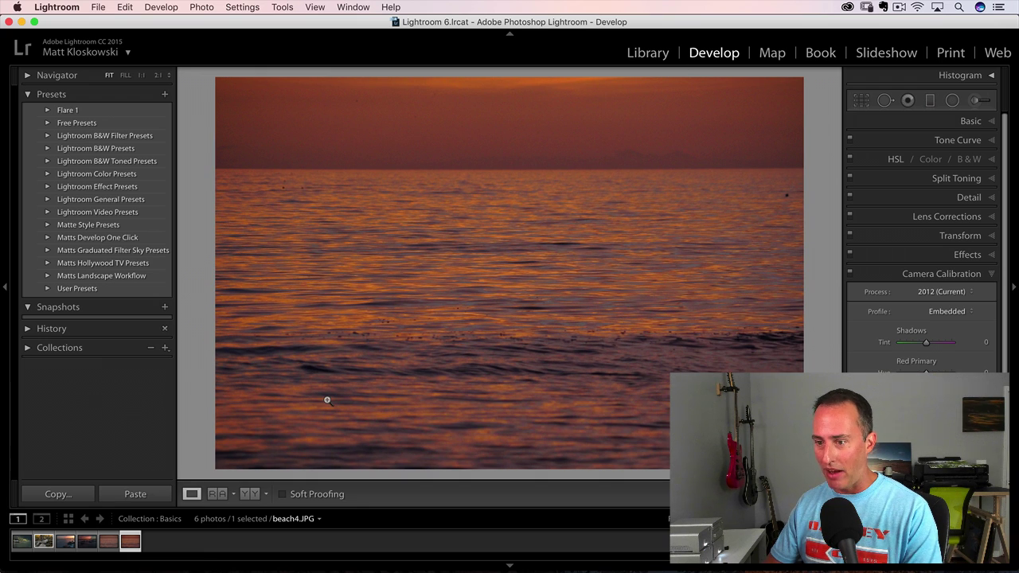
left_click(216, 495)
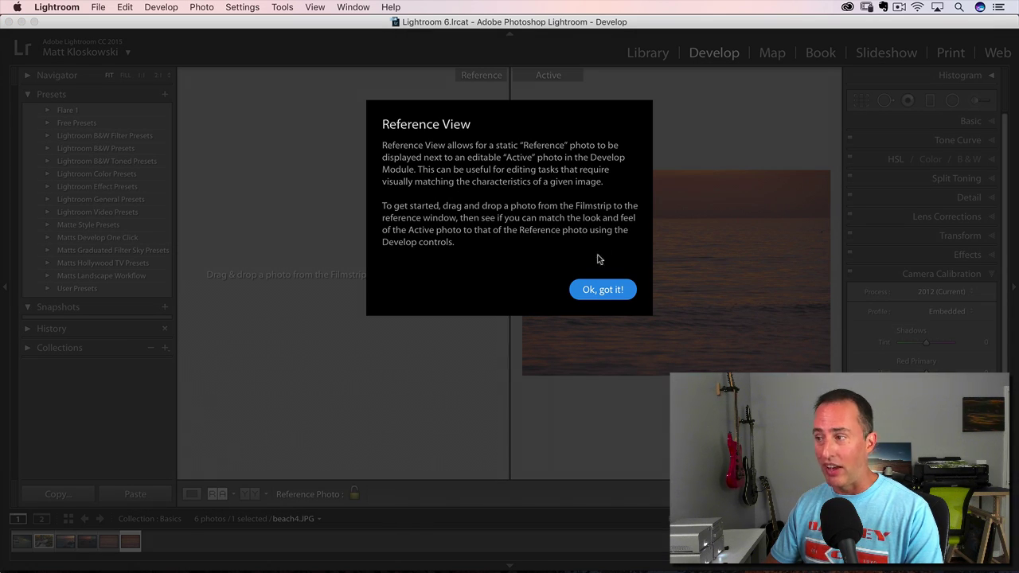
left_click(597, 288)
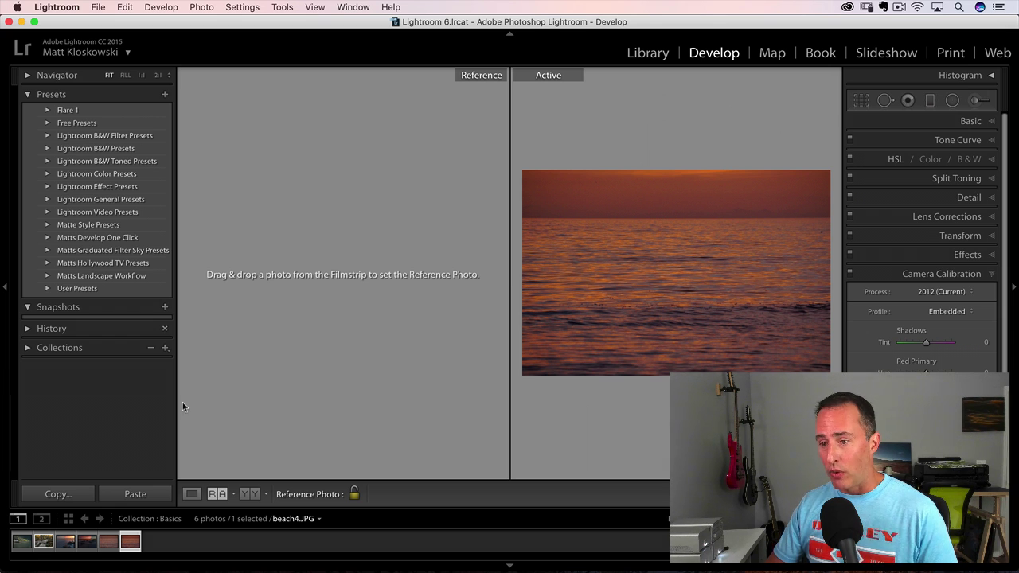
Set the JPEG sunset as Reference and beach3.ARW as Active, then hide the left panel.
left_click_drag(131, 542, 311, 249)
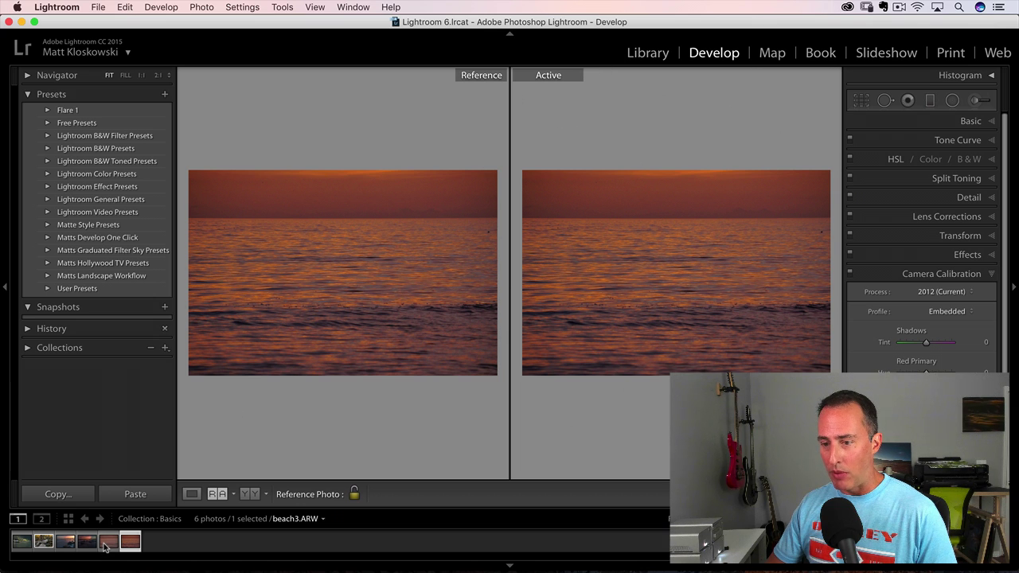
left_click_drag(109, 542, 609, 277)
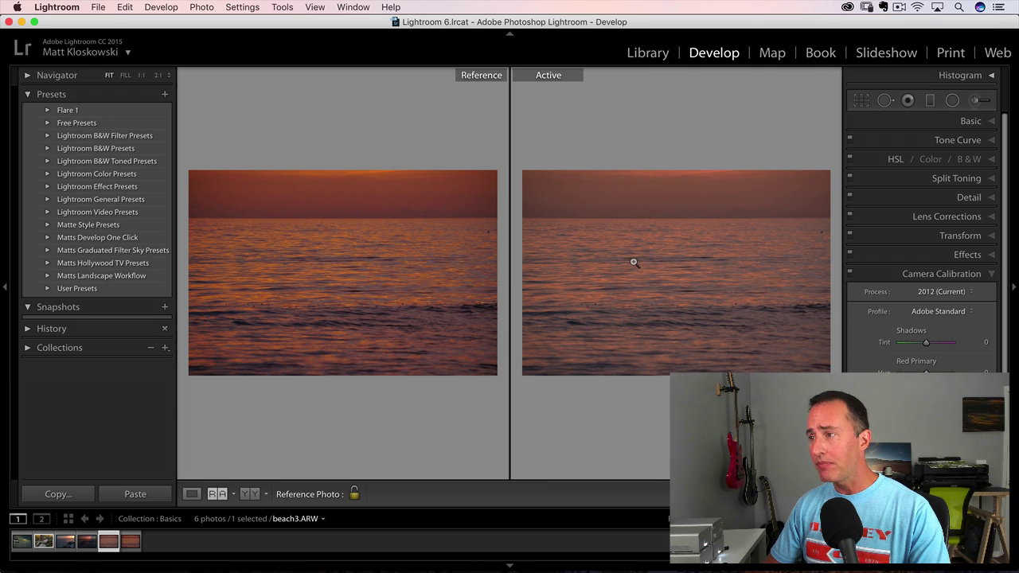
left_click(4, 288)
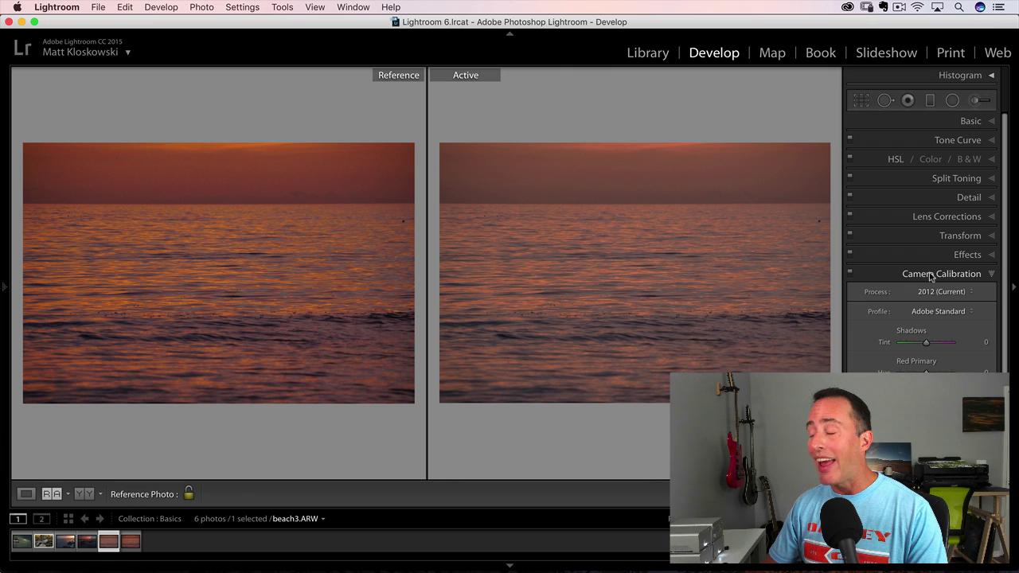
Try the Adobe Standard, Camera Clear, Deep, Landscape and Light calibration profiles.
left_click(949, 313)
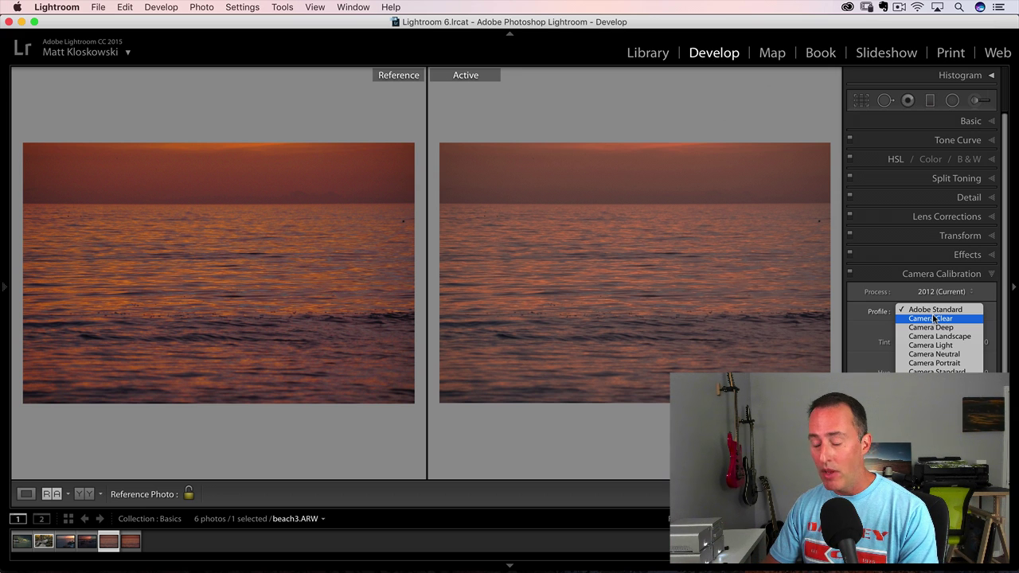
left_click(868, 324)
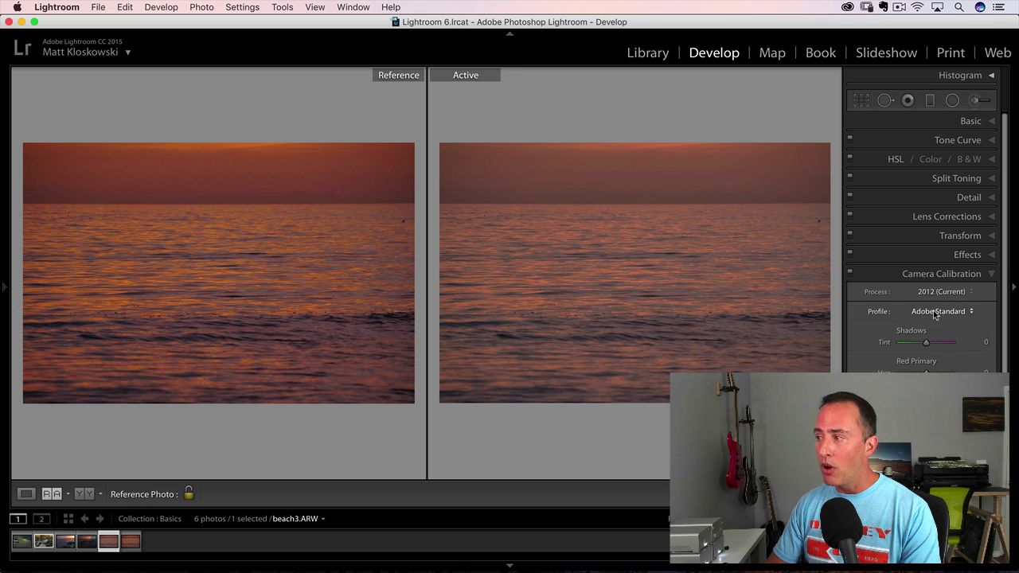
left_click(937, 312)
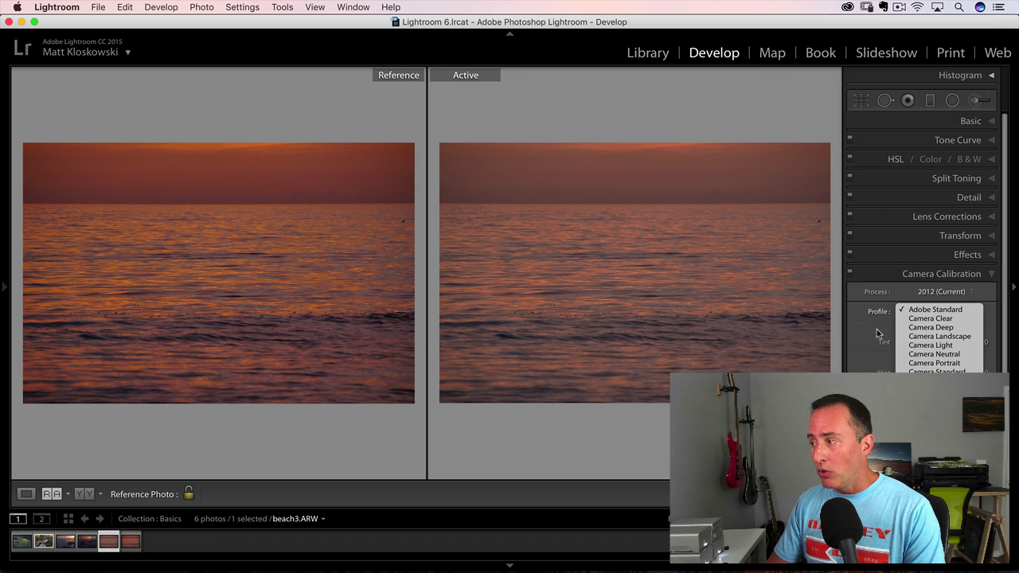
left_click(927, 318)
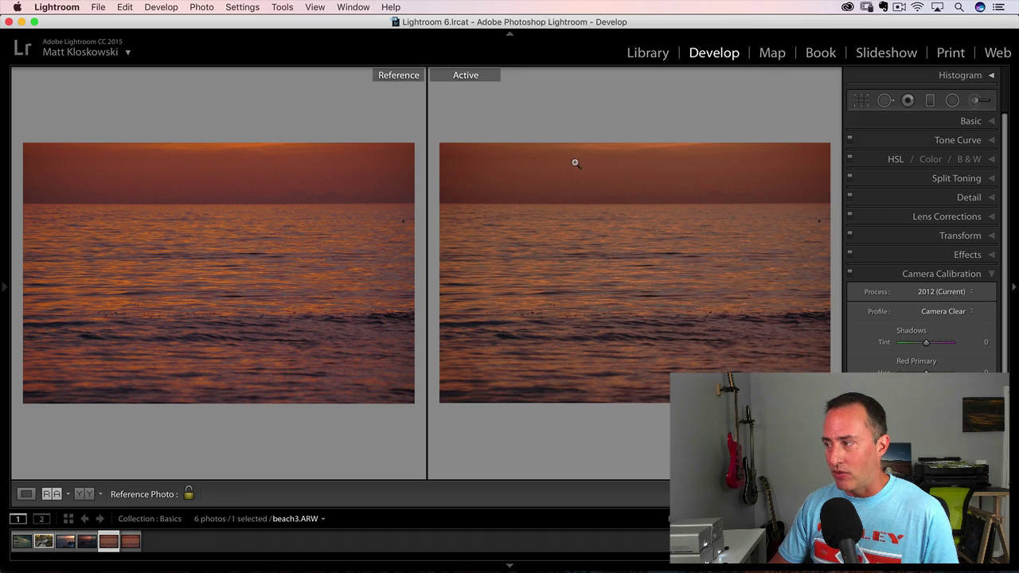
left_click(943, 314)
left_click(971, 320)
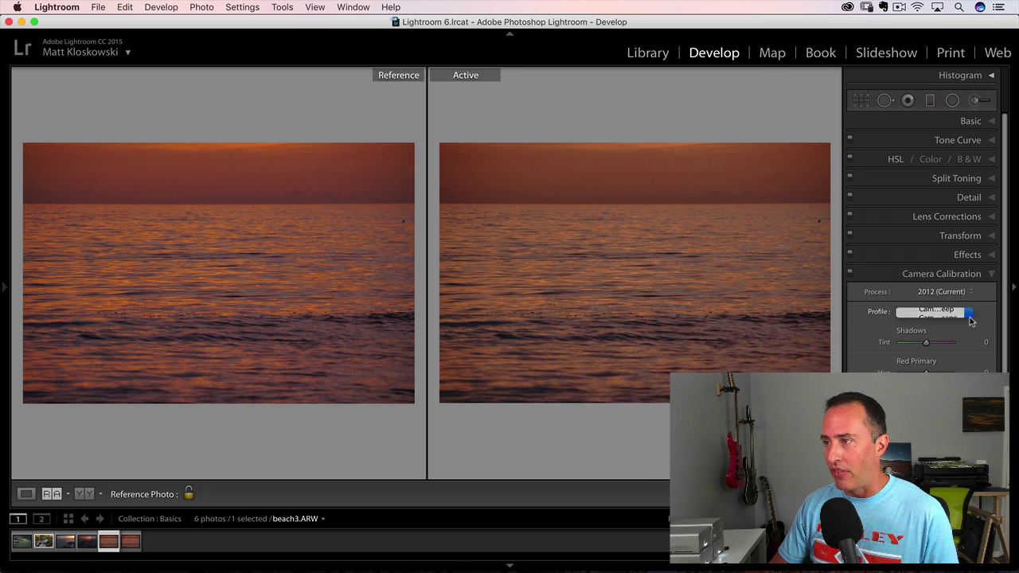
left_click(971, 320)
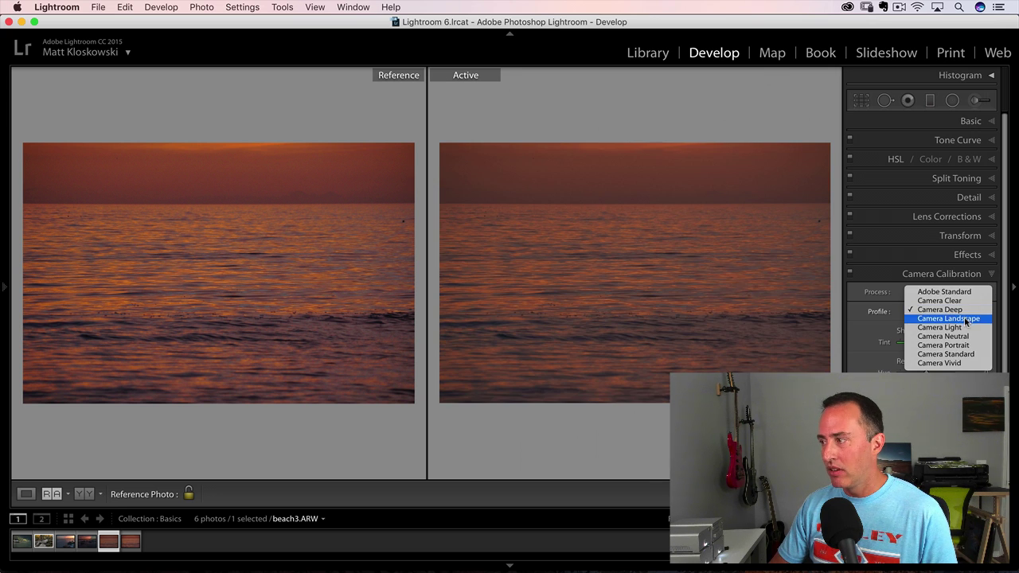
left_click(964, 320)
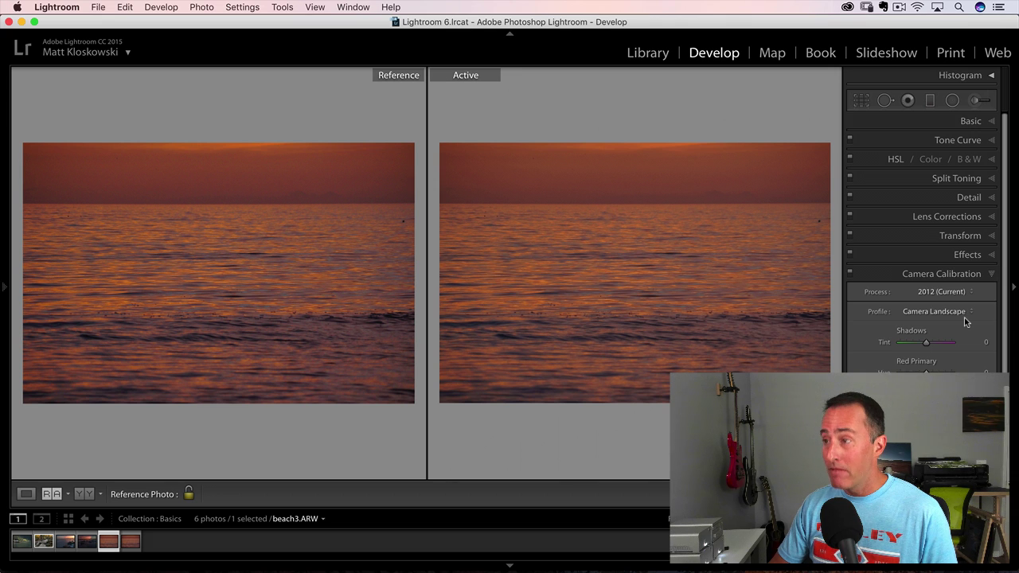
left_click(963, 319)
left_click(959, 318)
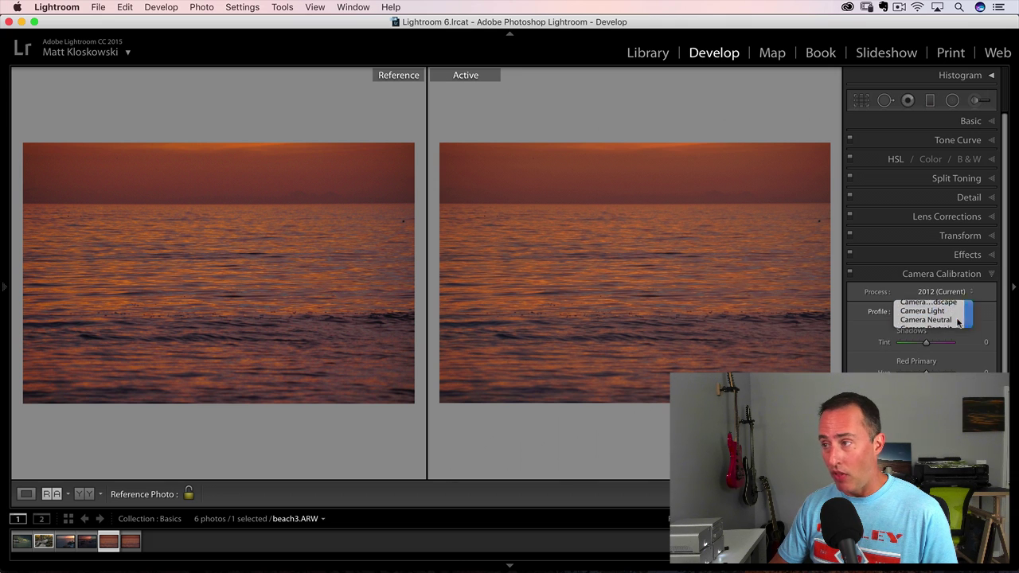
Try the Camera Neutral, Portrait, Standard and Vivid calibration profiles.
left_click(961, 311)
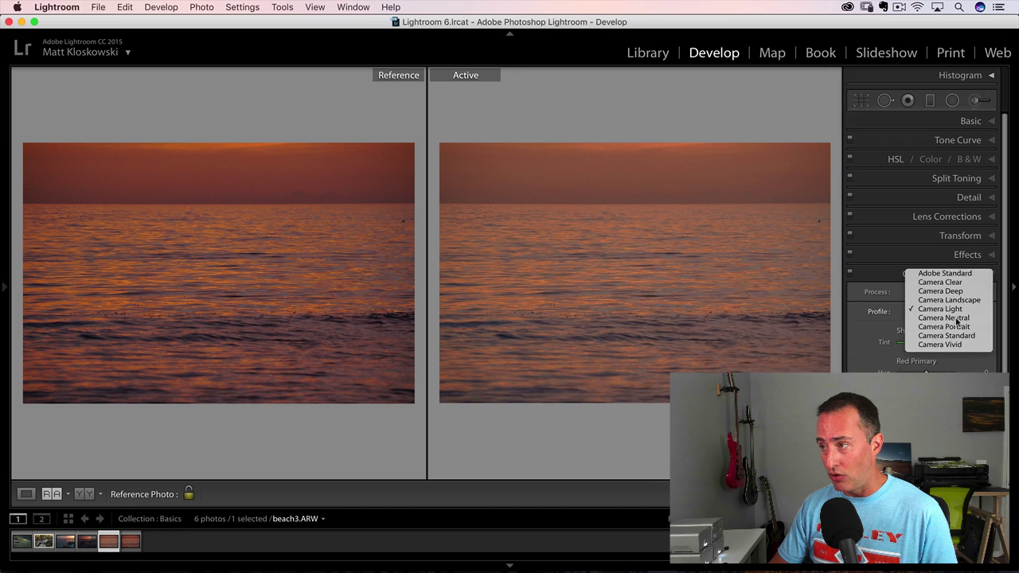
left_click(955, 320)
left_click(954, 316)
left_click(953, 319)
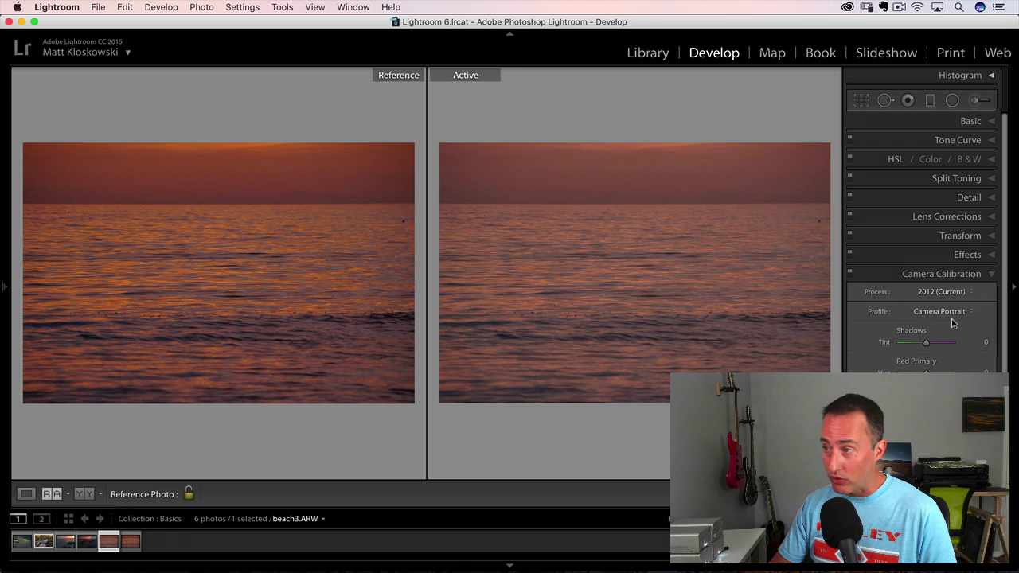
left_click(954, 317)
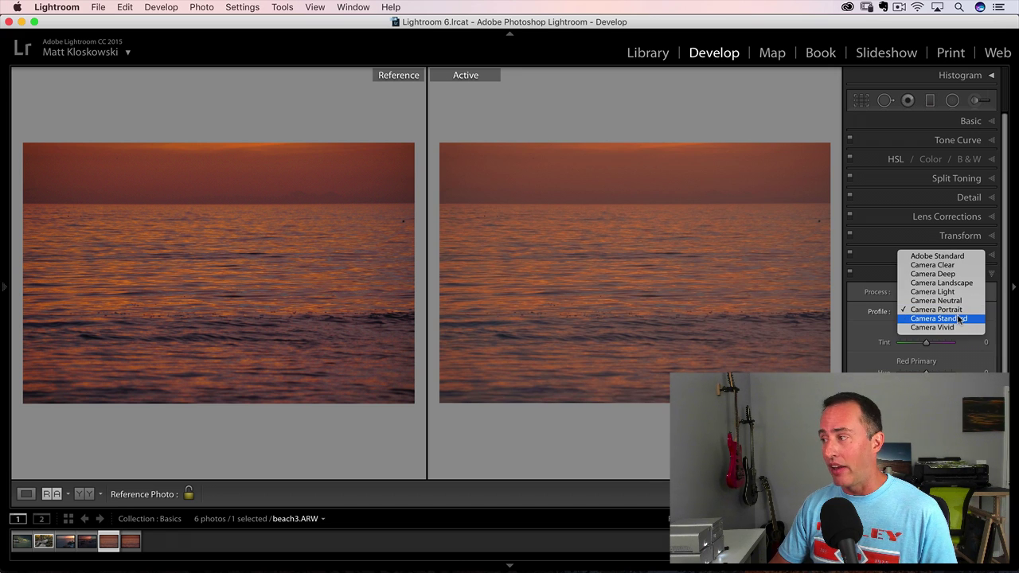
left_click(964, 319)
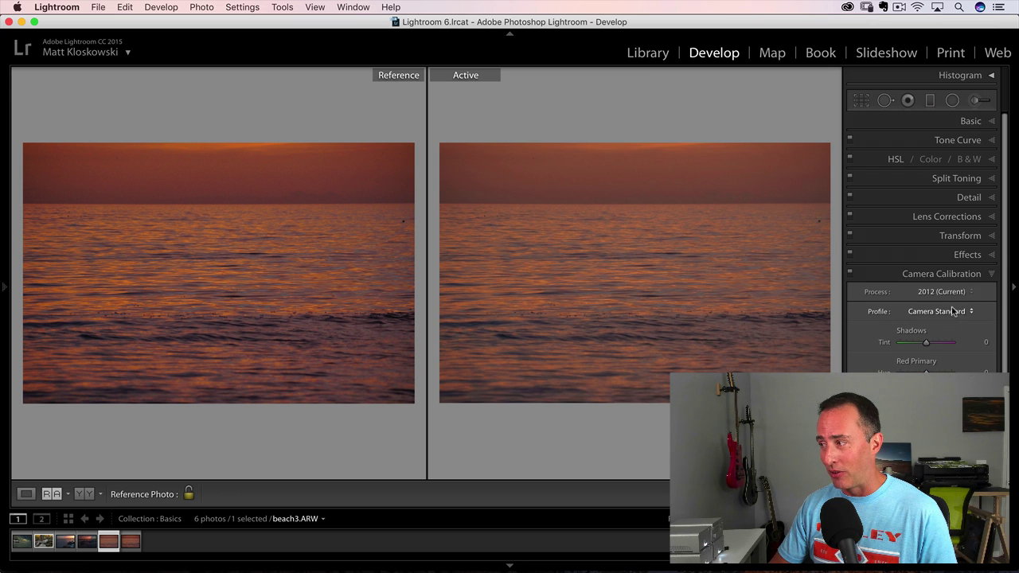
left_click(954, 311)
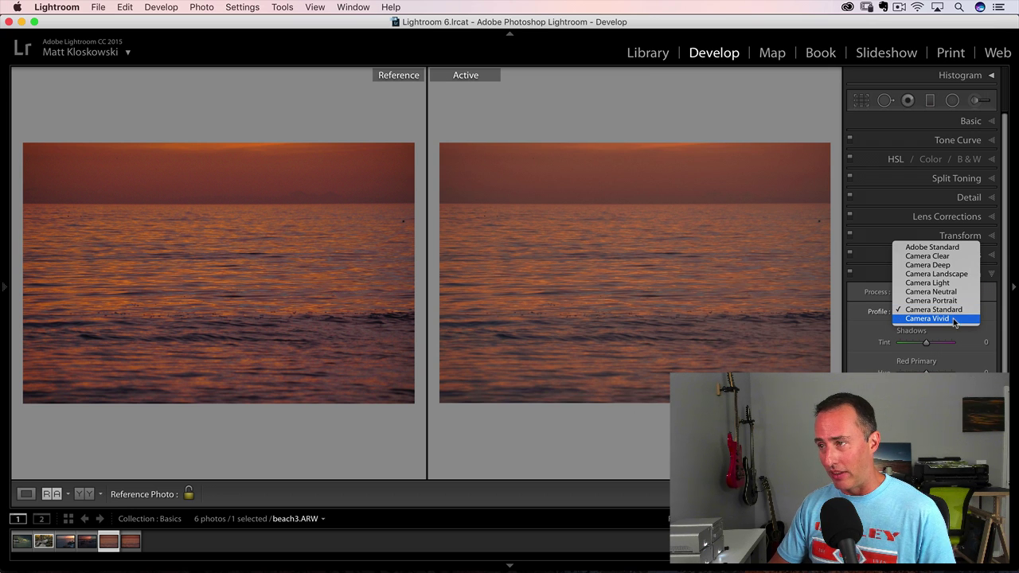
left_click(955, 320)
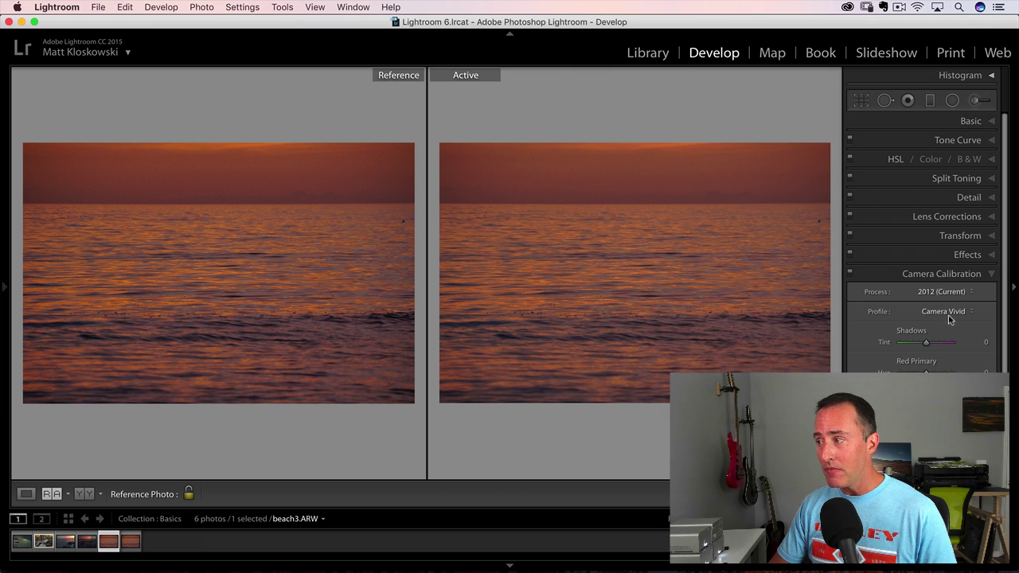
Toggle calibration off and on to compare, then apply the Camera Landscape profile.
left_click(849, 274)
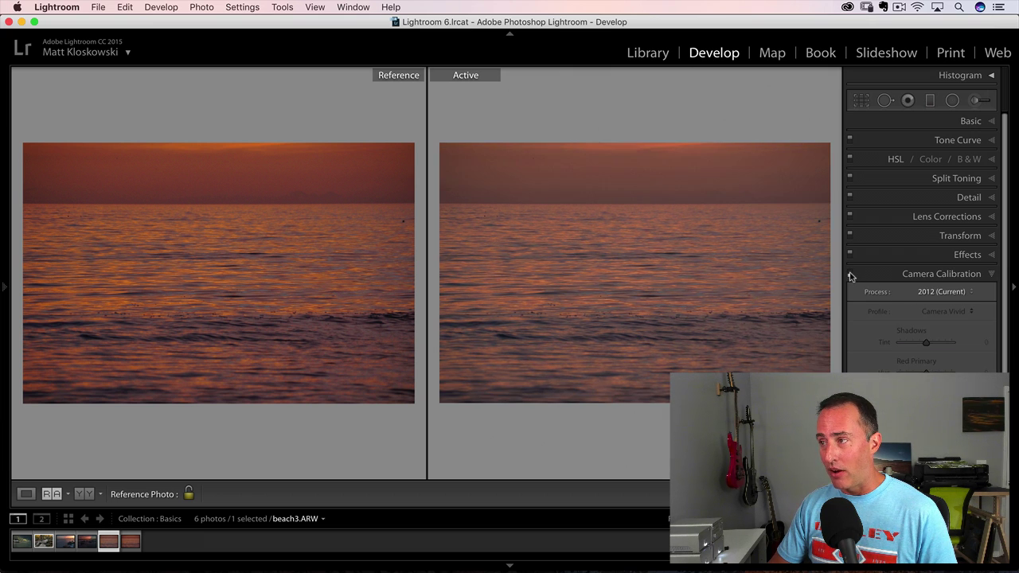
left_click(849, 274)
left_click(849, 274)
left_click(849, 274)
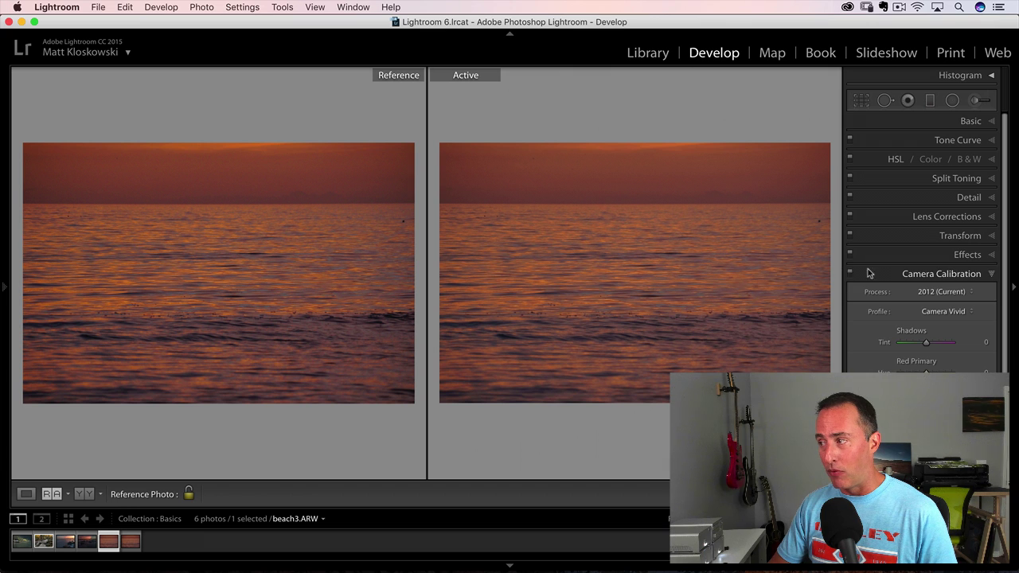
left_click(946, 314)
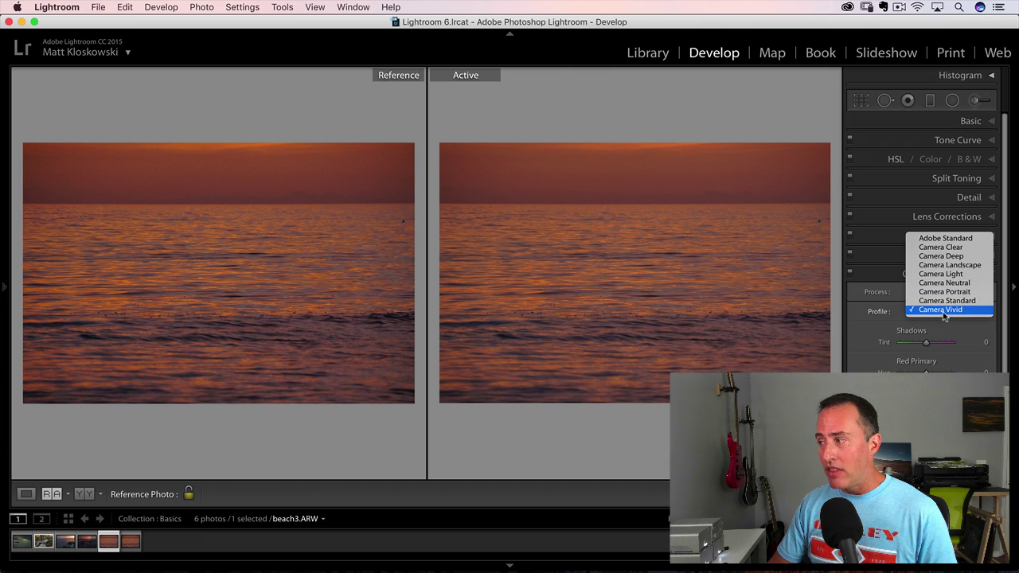
left_click(948, 266)
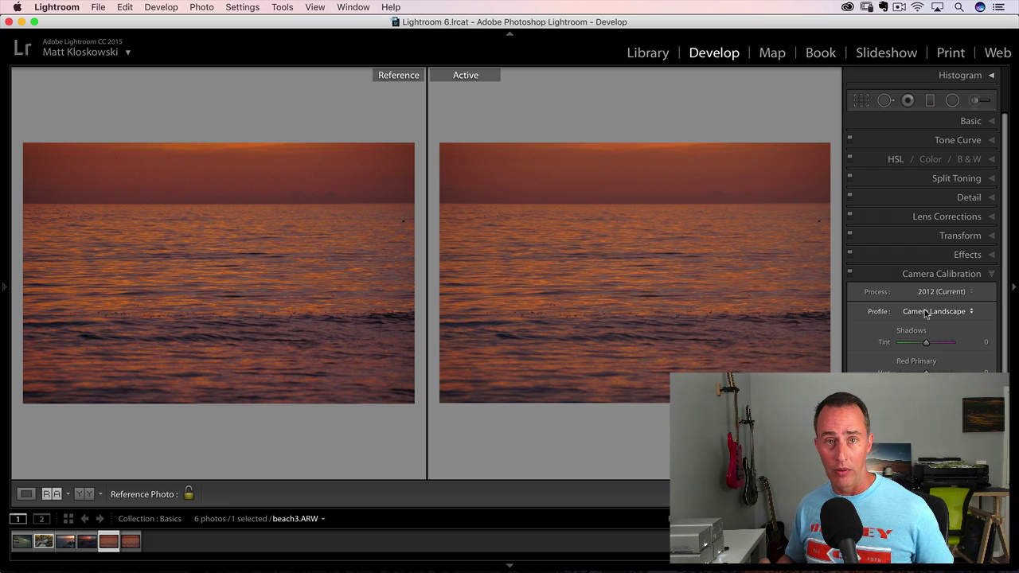
Start a new develop preset 'Sony Landscape Profile' with only Calibration settings checked.
left_click(4, 288)
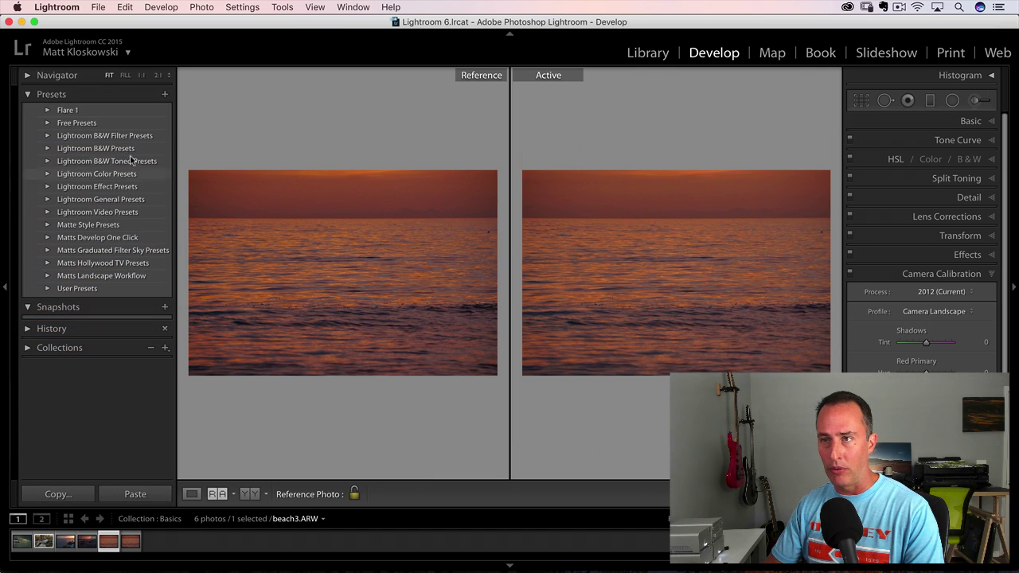
left_click(165, 95)
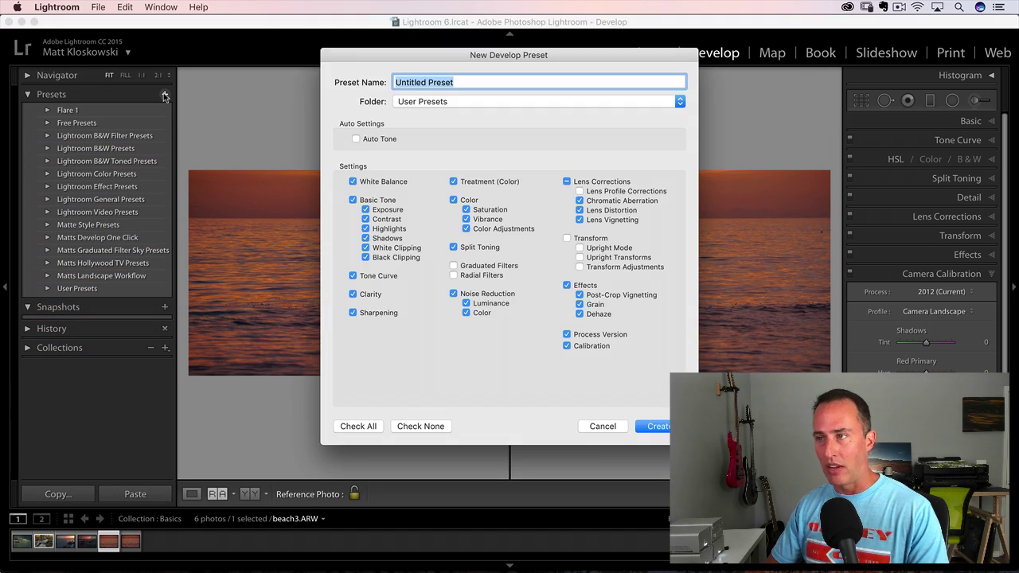
type("Sony Landscap")
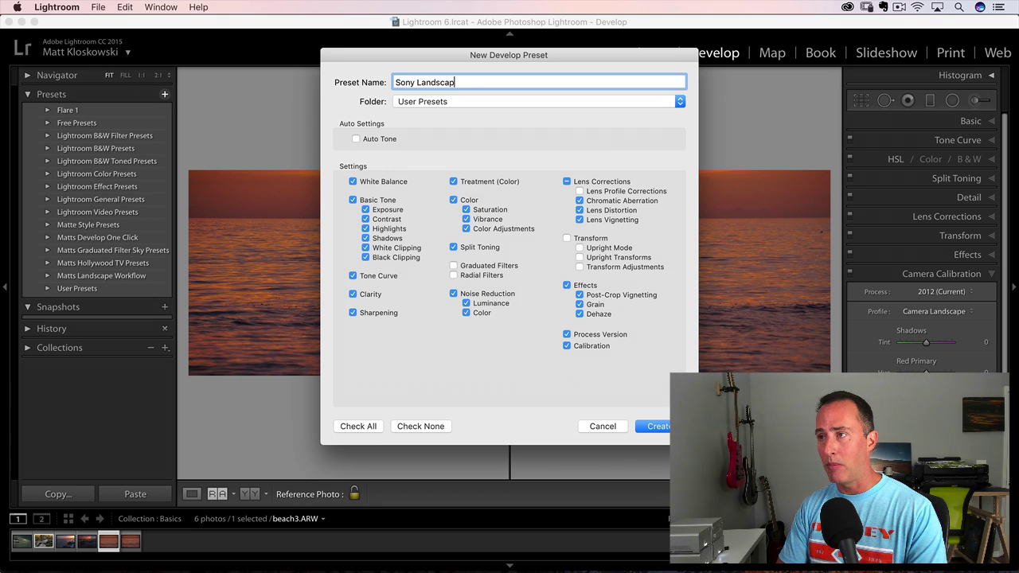
type("e Profile")
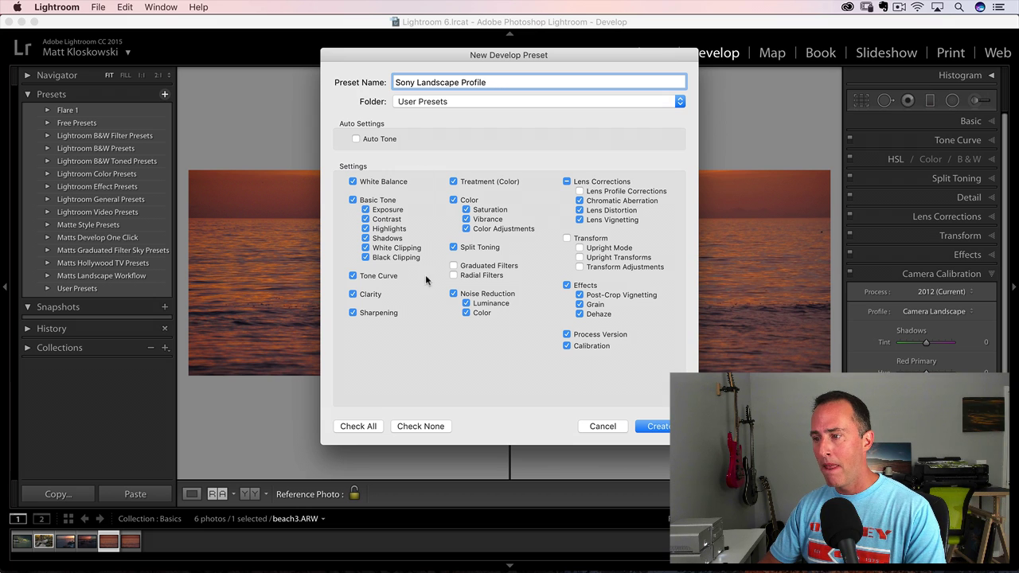
left_click(416, 427)
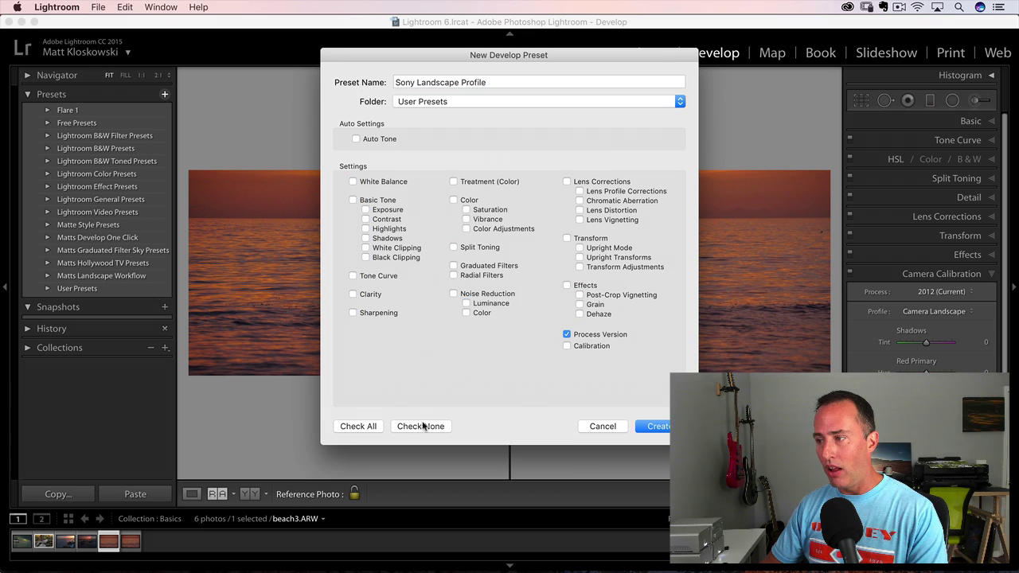
left_click(566, 346)
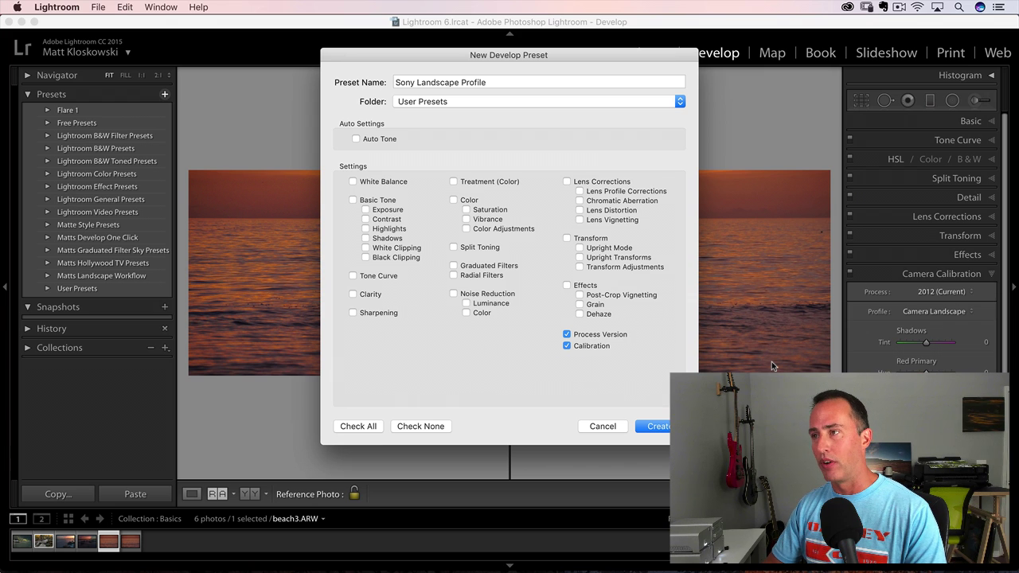
Create the Sony Landscape Profile preset, then open and dismiss Synchronize Settings.
left_click(657, 427)
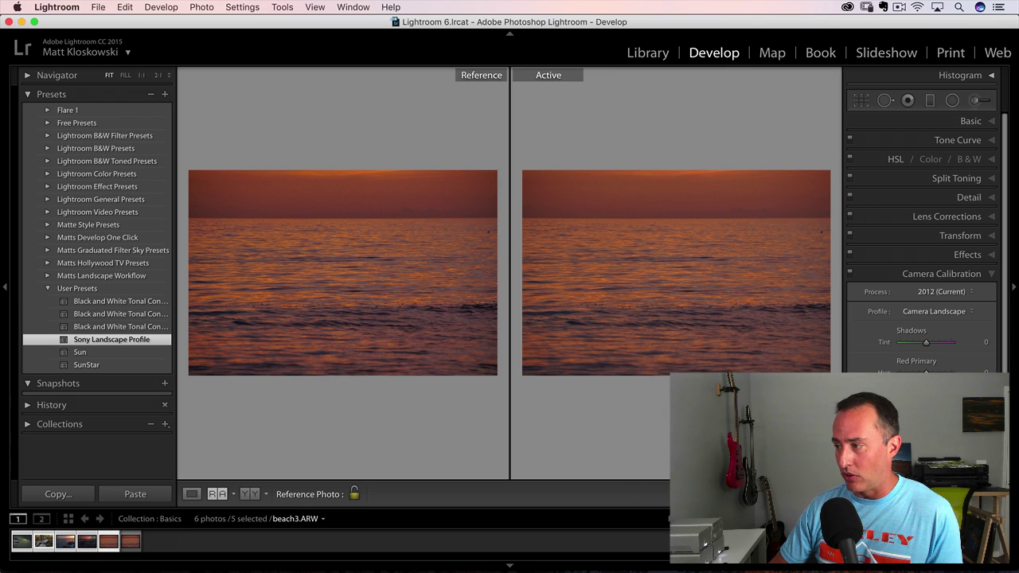
key("super+shift+s")
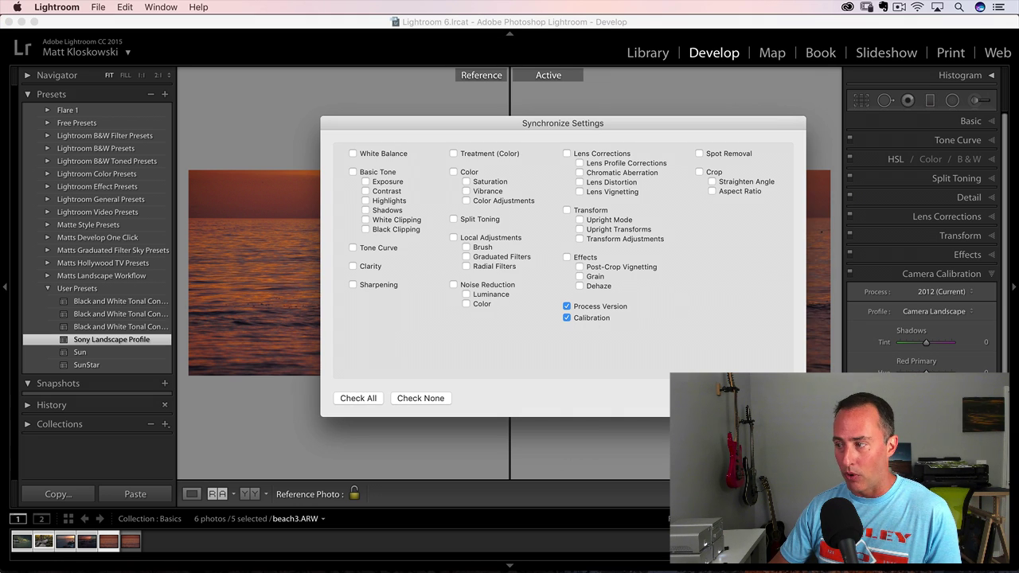
key("Return")
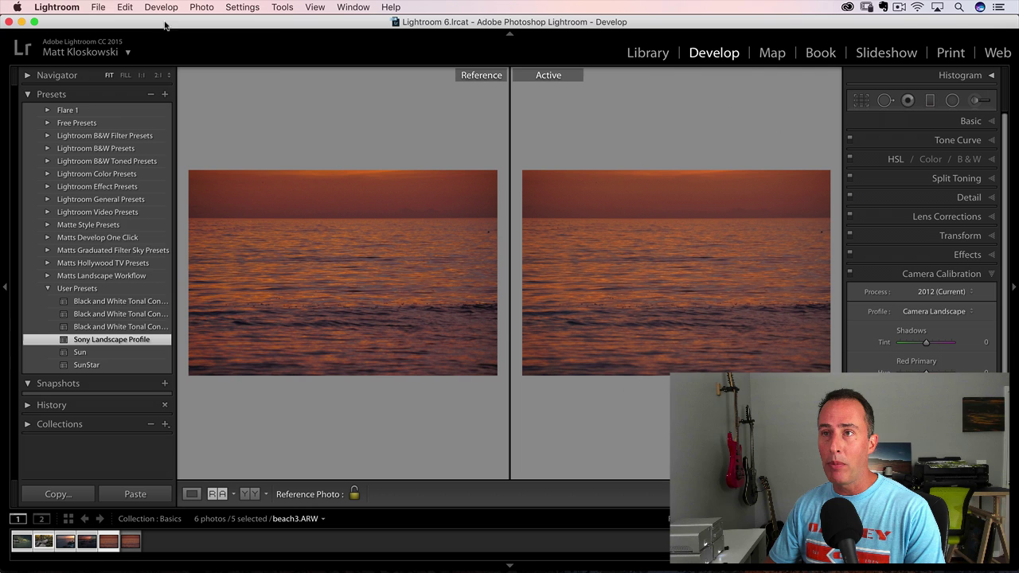
Open Import Photos and Video and set Develop Settings during import to Sony Landscape Profile.
left_click(97, 7)
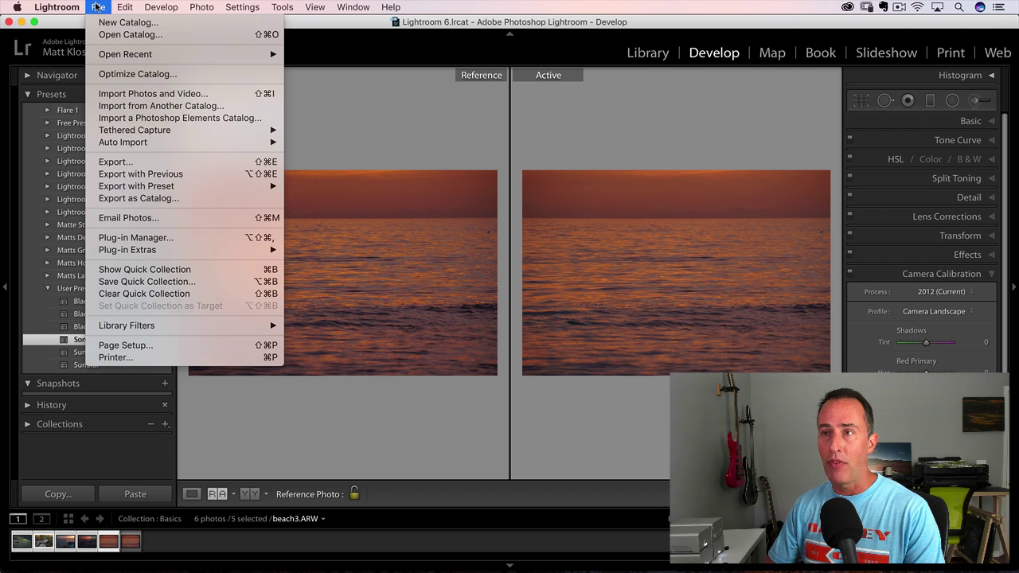
left_click(204, 94)
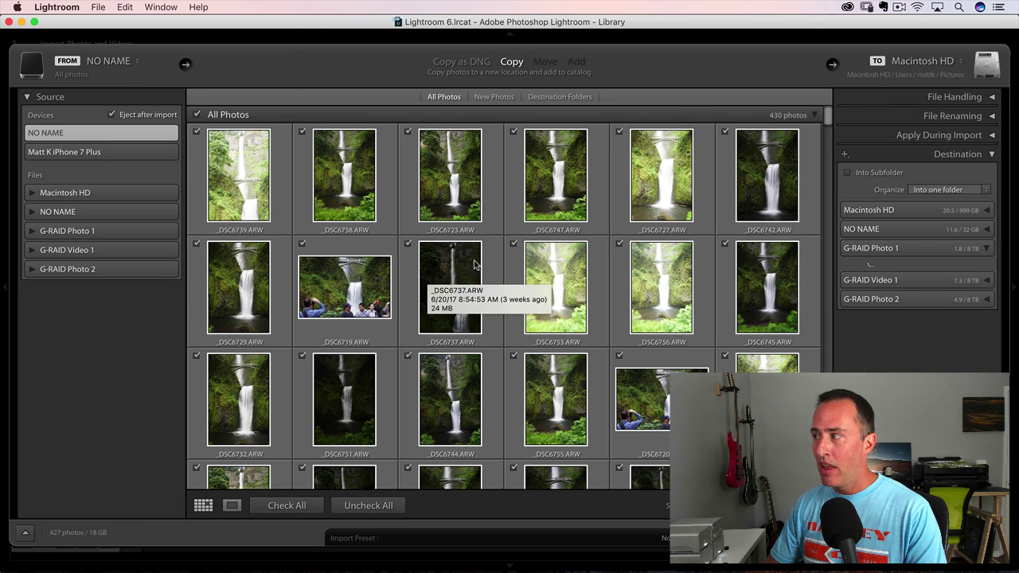
left_click(961, 156)
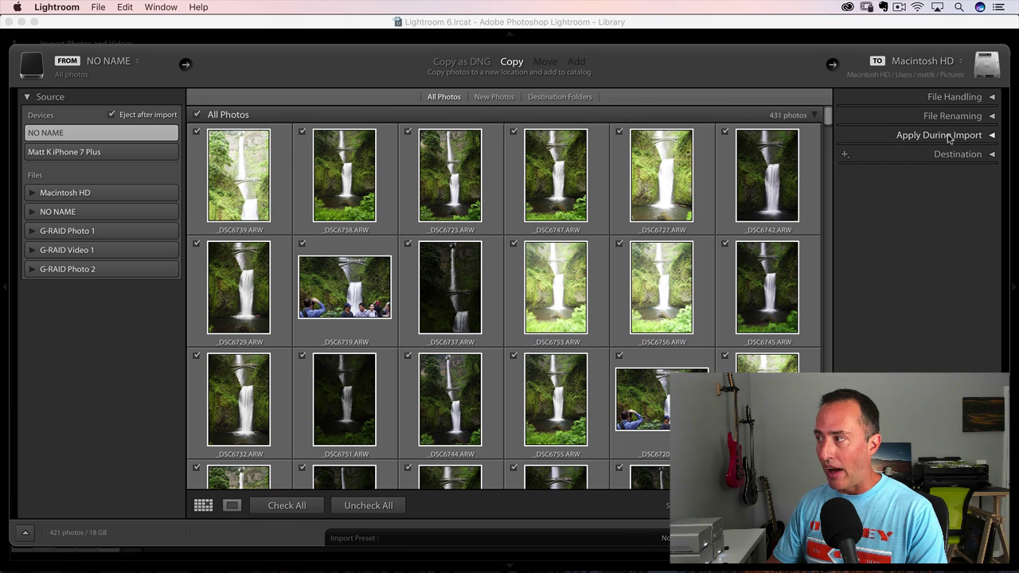
left_click(965, 137)
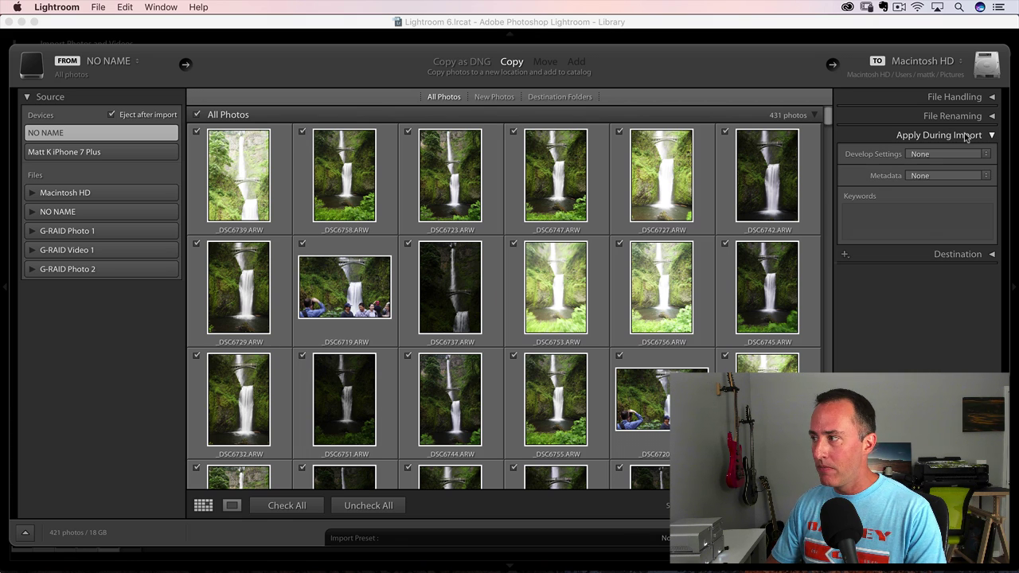
left_click(922, 155)
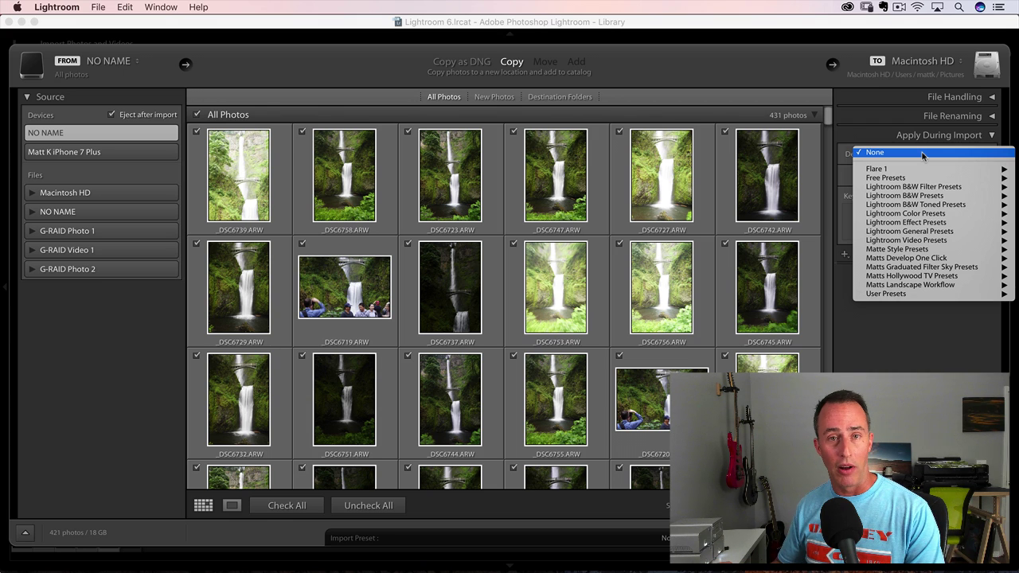
mouse_move(899, 294)
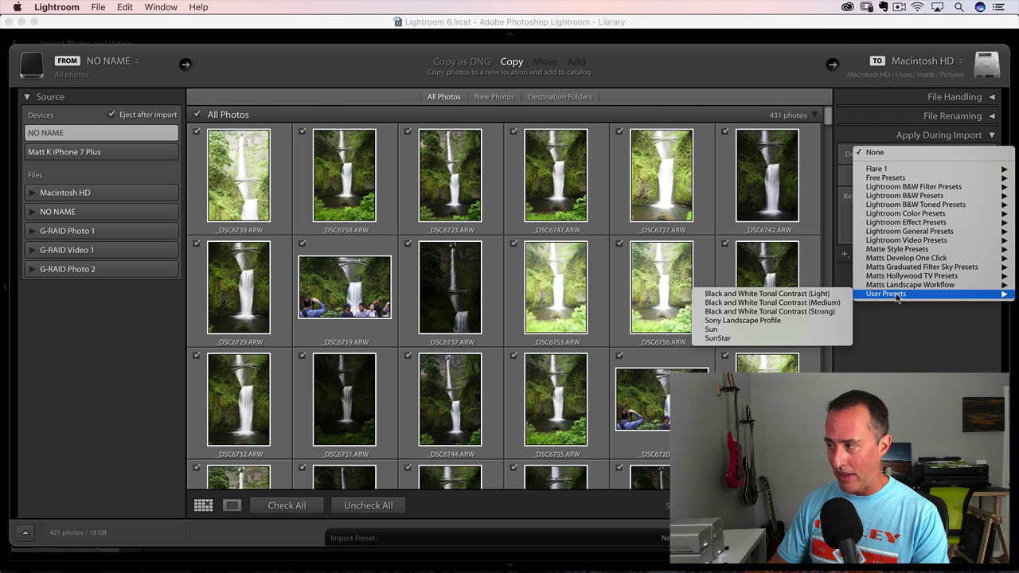
left_click(763, 320)
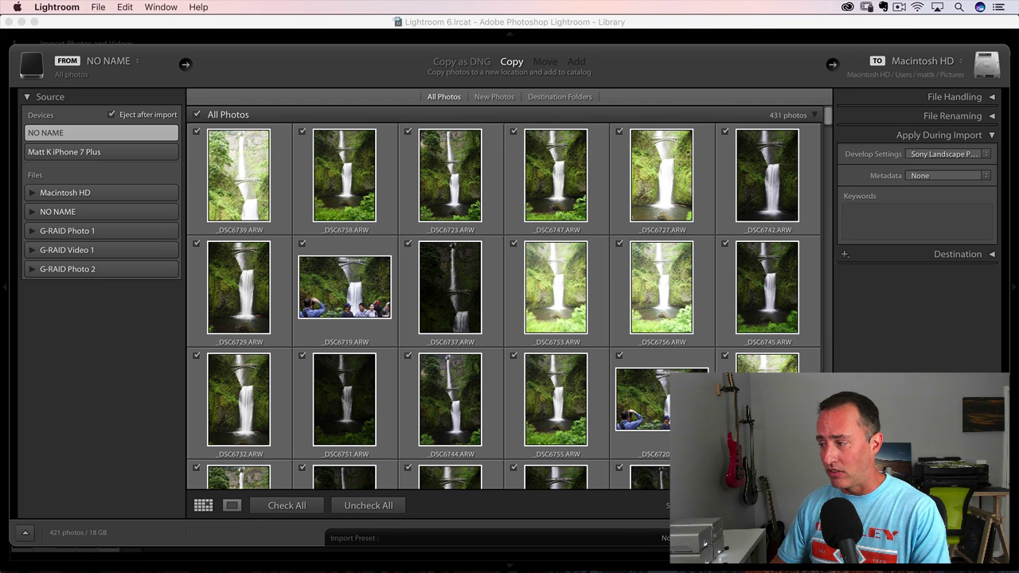
Close the Import window to return to the Library on the beach3.ARW sunset.
key("Return")
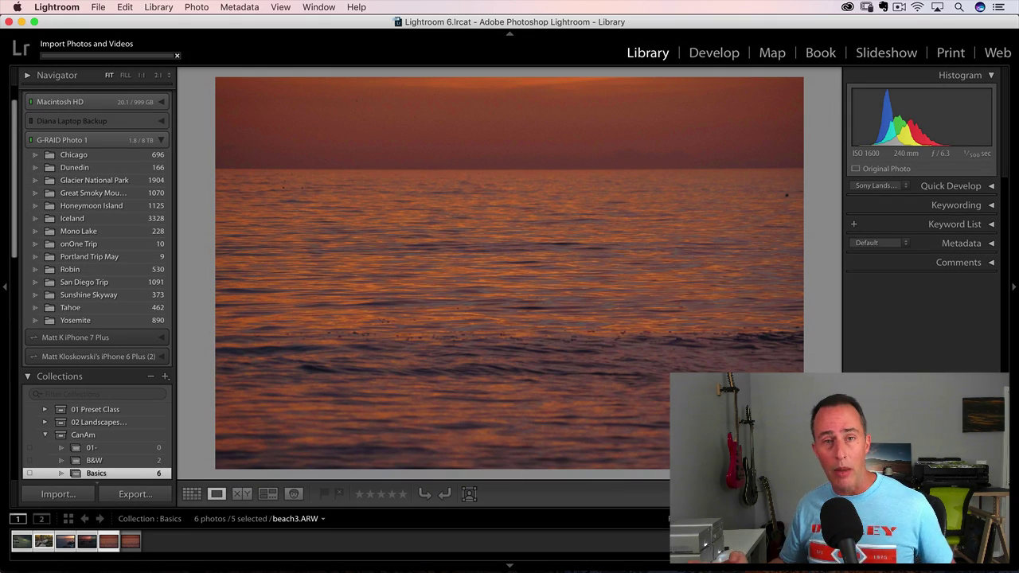